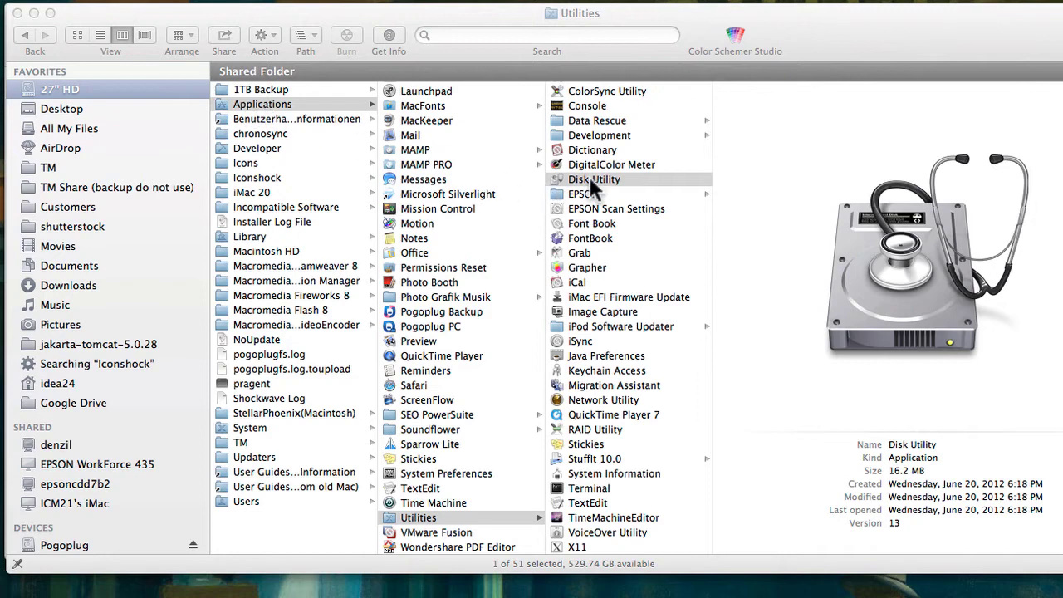
Open Disk Utility from Finder's Applications > Utilities folder
click(253, 103)
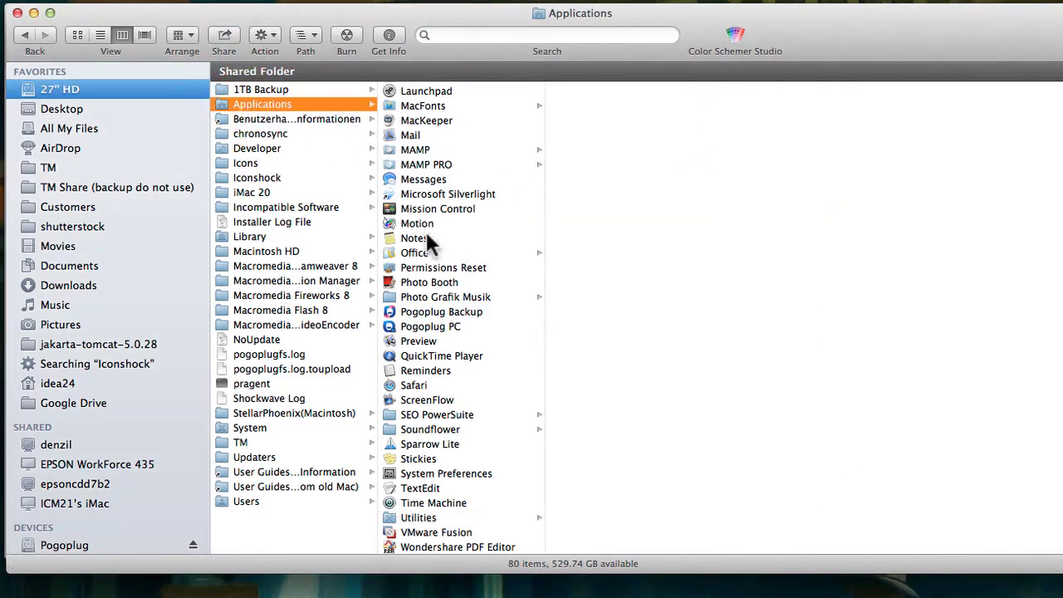
scroll(432, 266, down, 1)
click(411, 518)
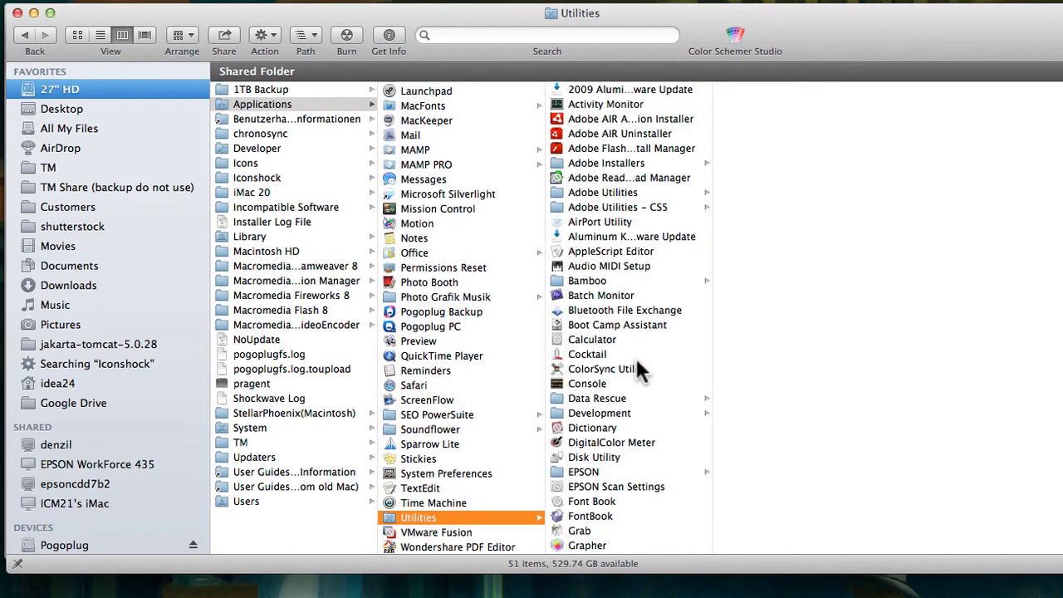
scroll(638, 370, down, 2)
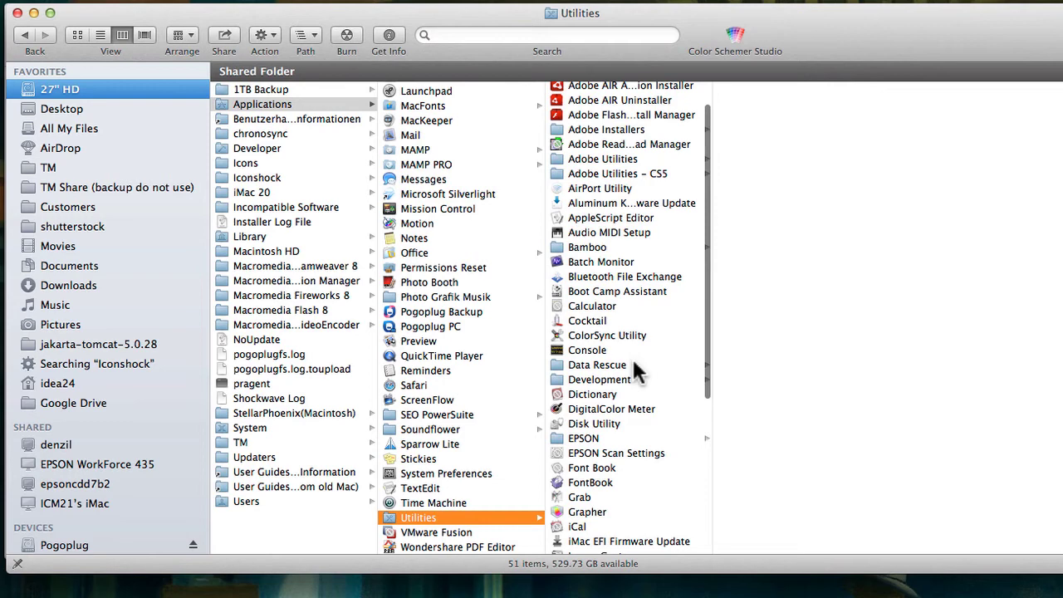
scroll(638, 371, down, 1)
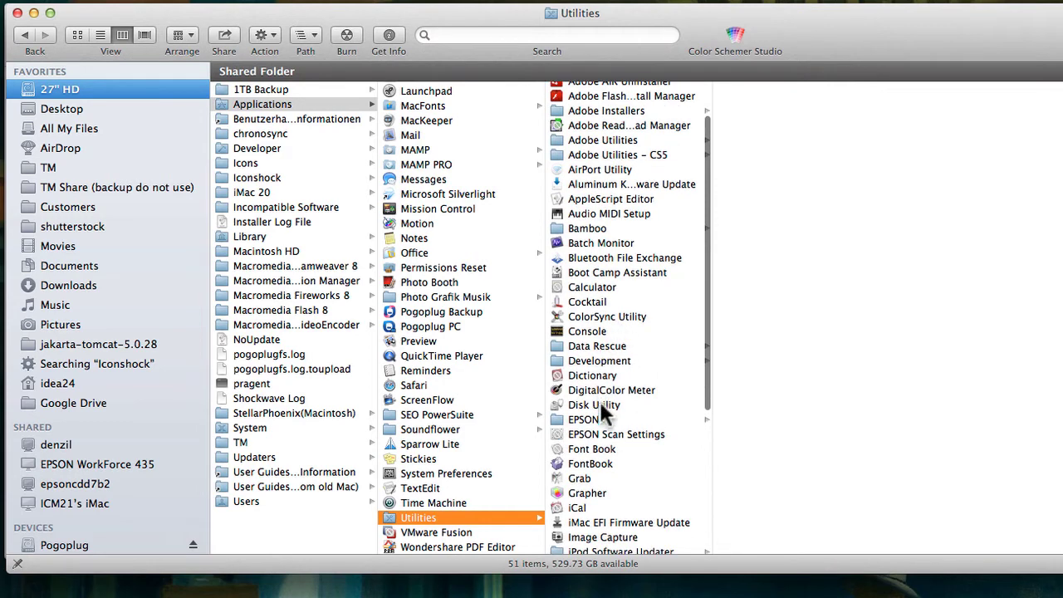
click(600, 407)
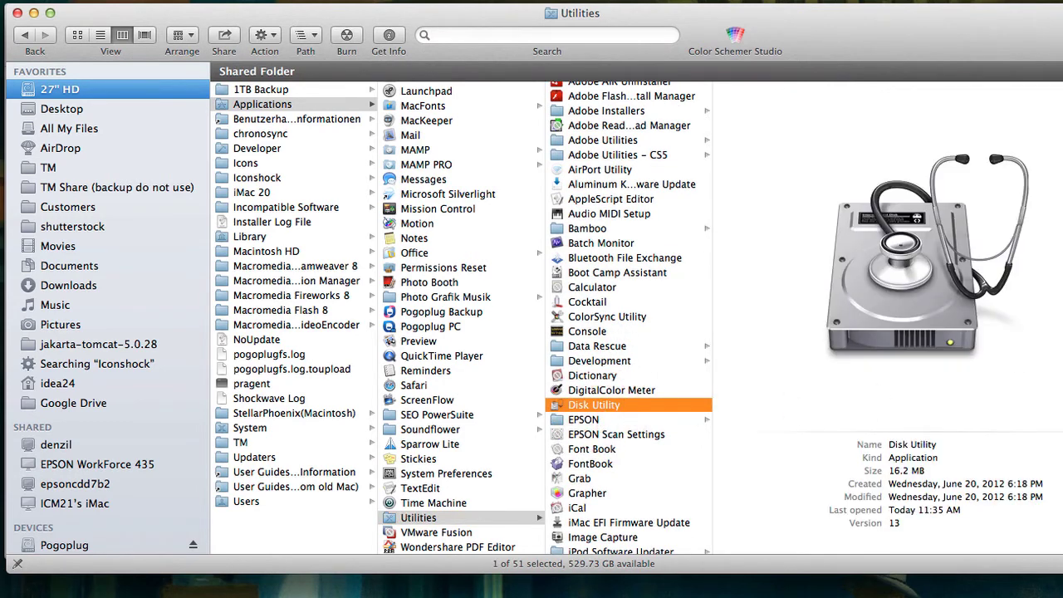
key(super+o)
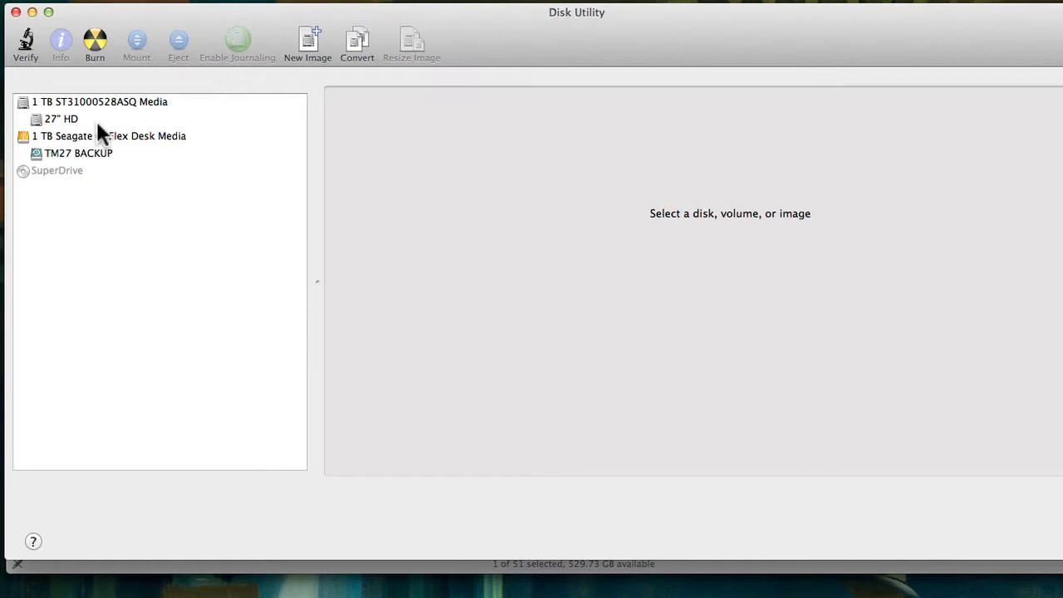
Select the 1 TB disk, then the 27" HD volume to show its First Aid page
click(77, 102)
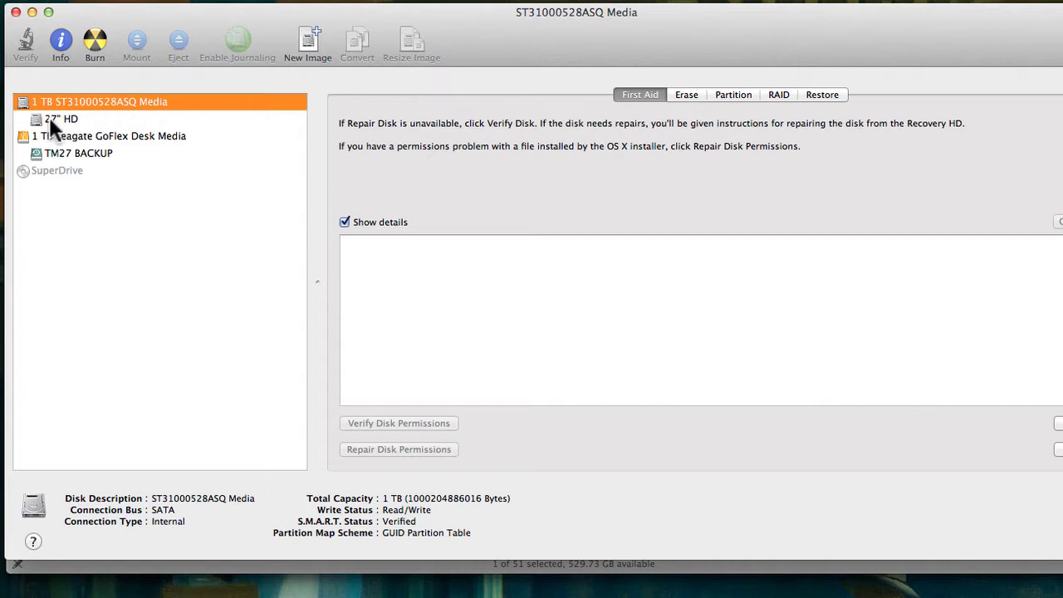
click(50, 118)
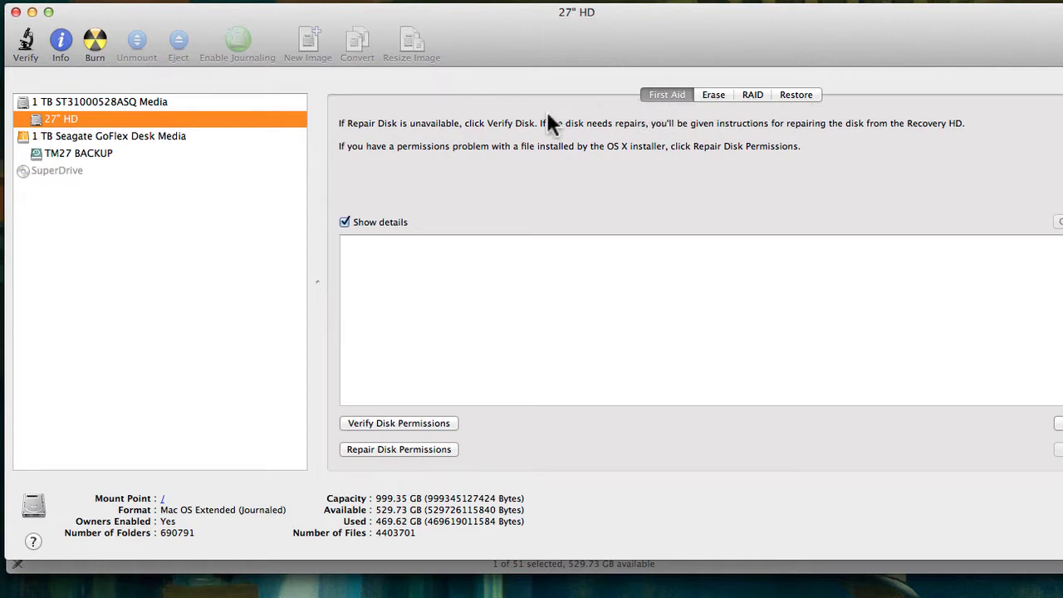
Run Repair Disk Permissions on the 27" HD volume
click(410, 449)
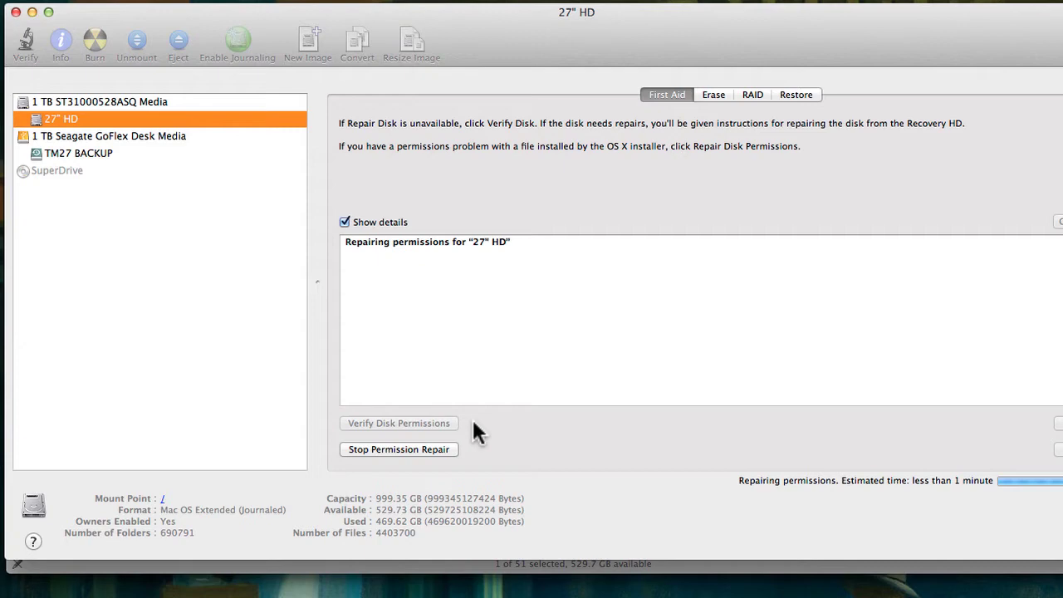
Close Disk Utility while the repair continues and bring System Preferences forward
click(16, 11)
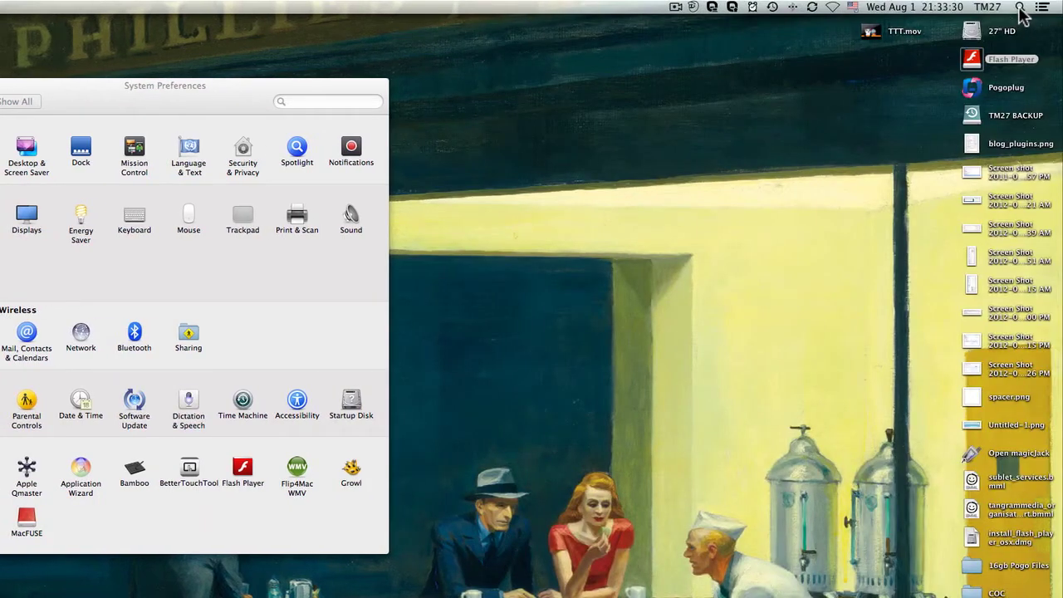
click(1021, 8)
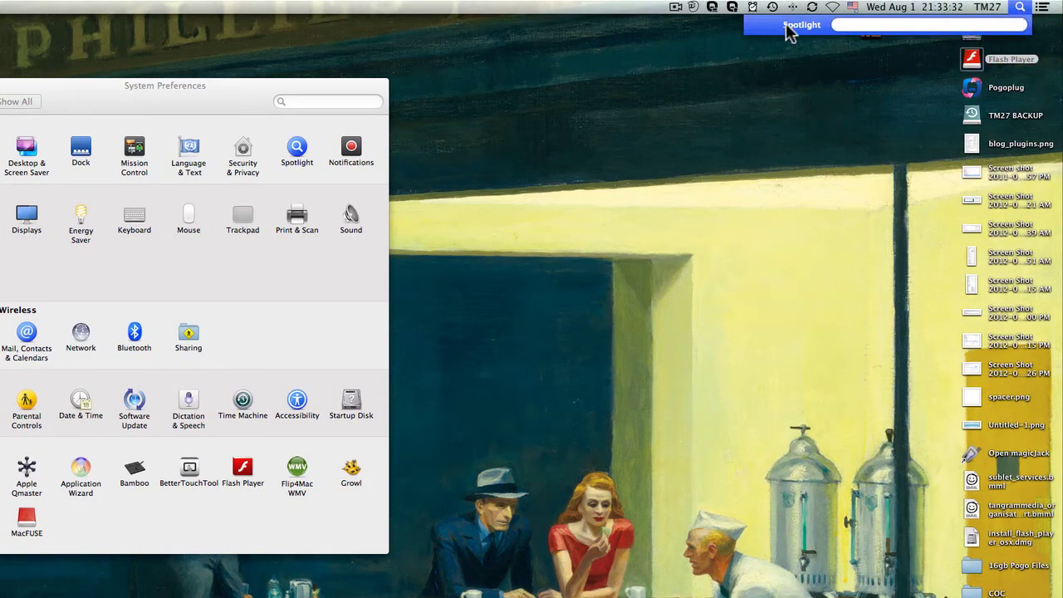
click(171, 97)
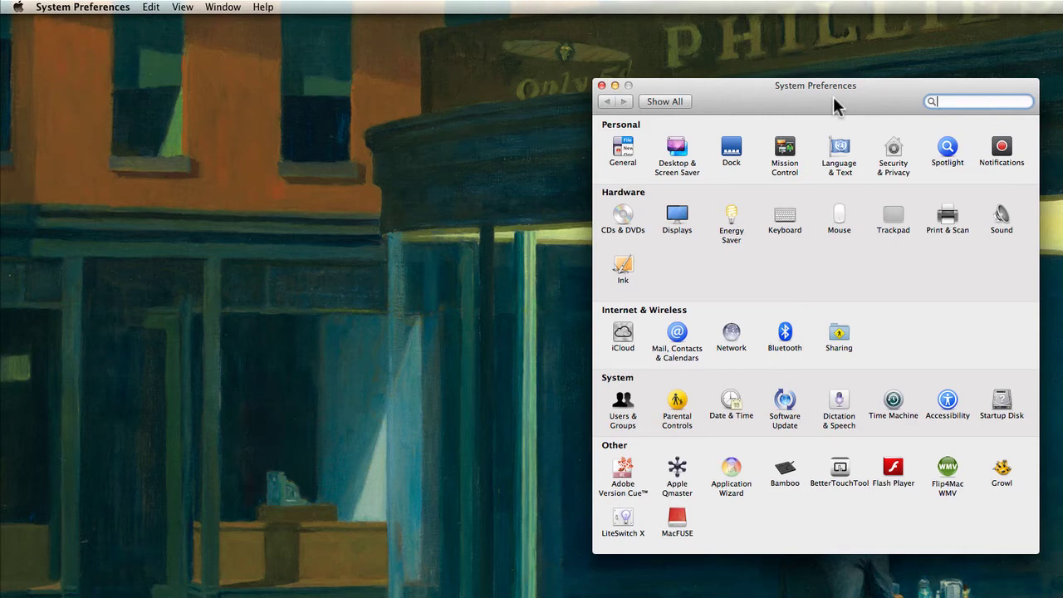
Open System Preferences from the Apple menu and go to the Spotlight pane
drag(836, 105, 823, 94)
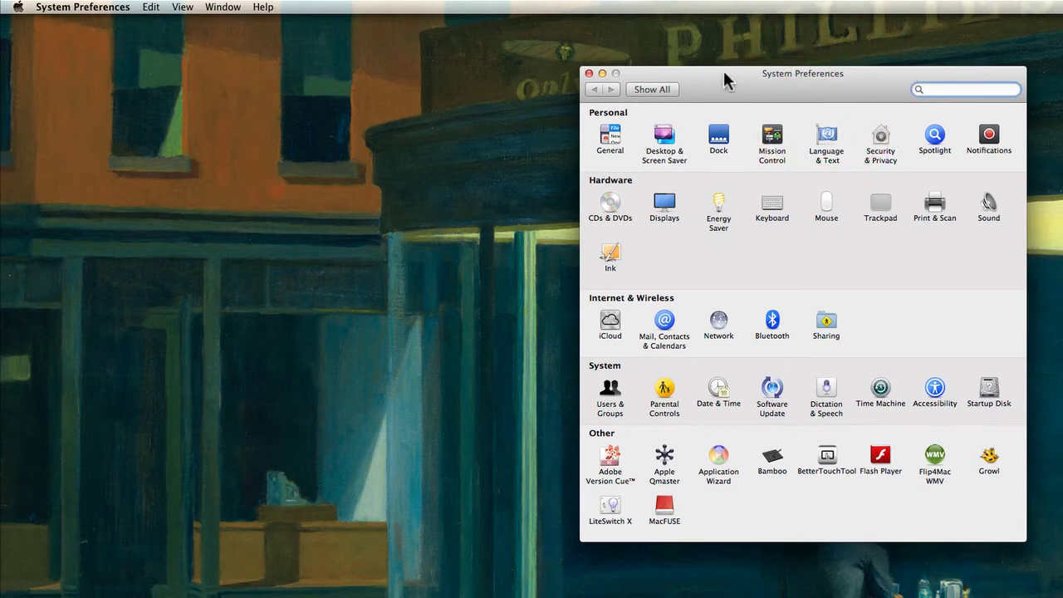
click(18, 8)
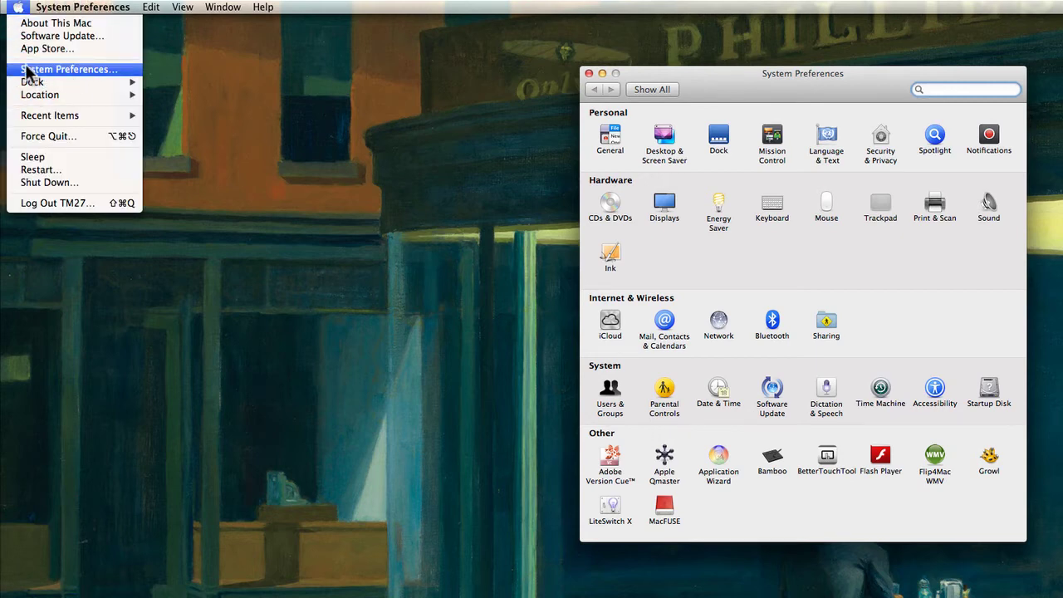
click(60, 71)
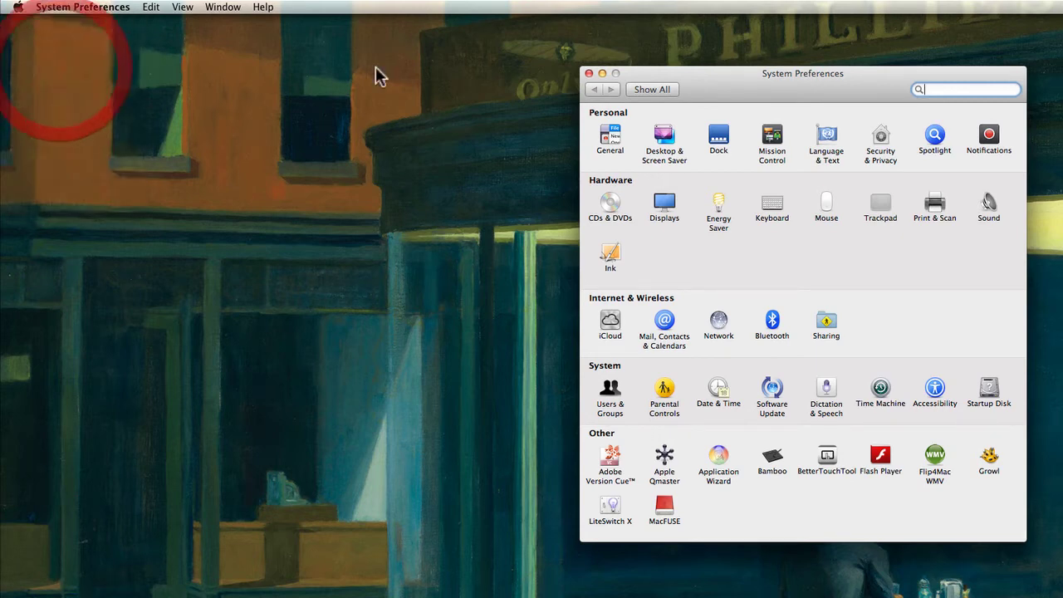
click(752, 75)
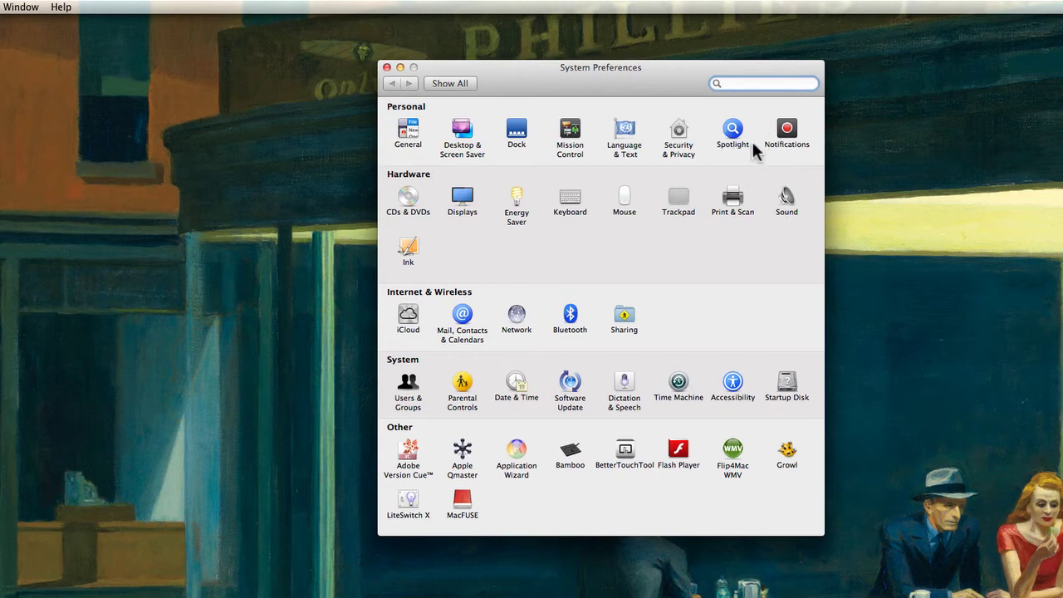
click(781, 130)
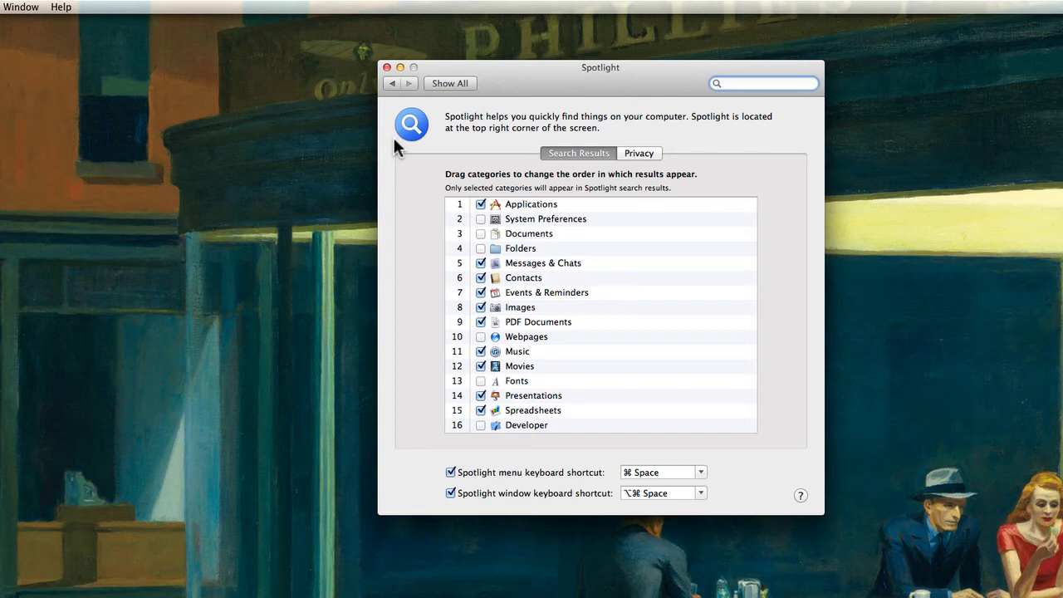
Drag the 27" HD drive into Spotlight's Privacy list and confirm the exclusion with OK
click(643, 153)
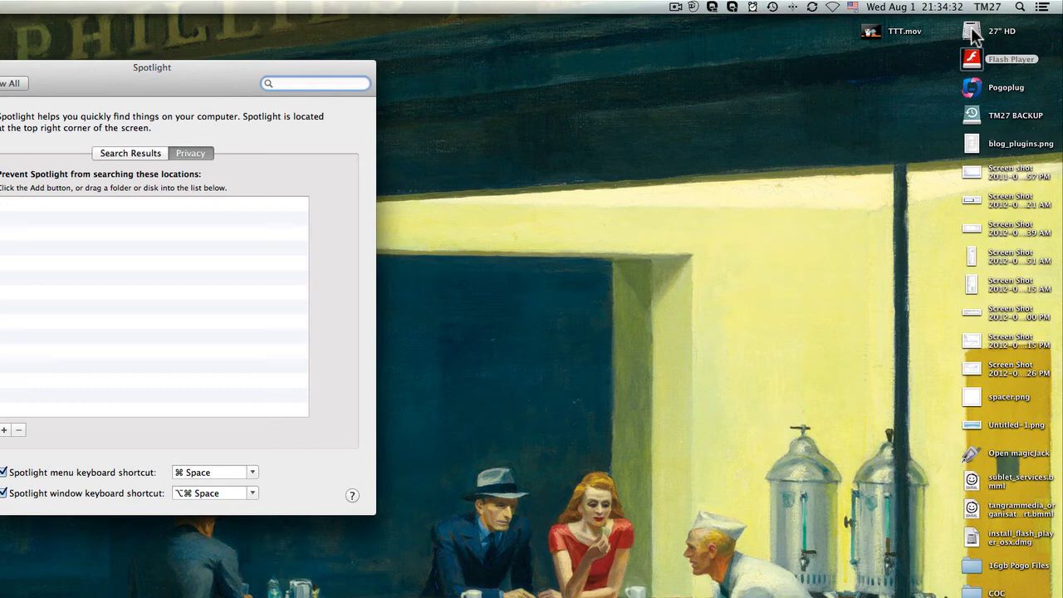
drag(972, 33, 948, 31)
drag(795, 96, 906, 166)
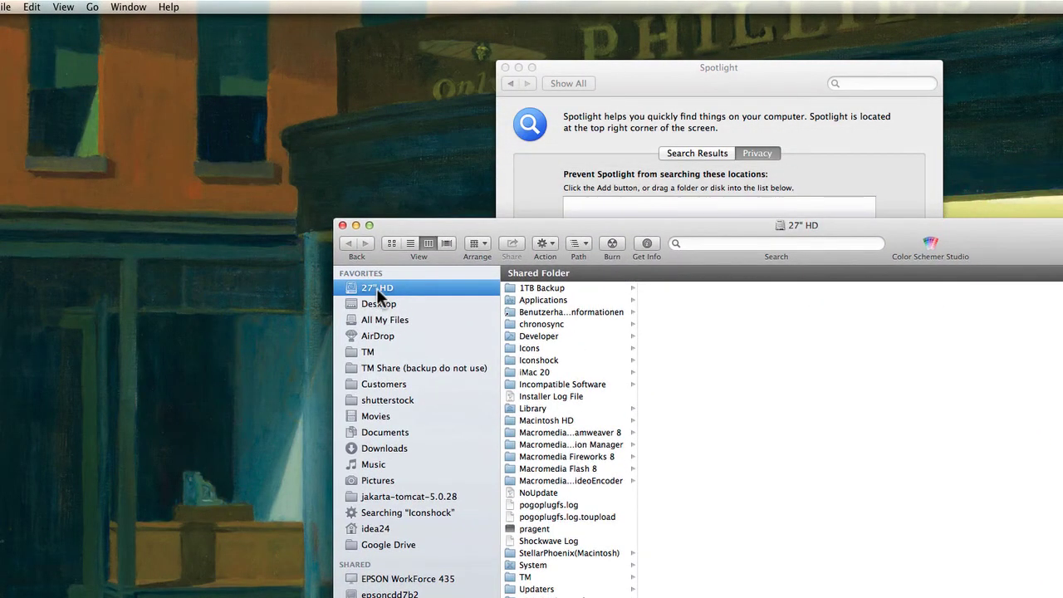
drag(455, 247, 452, 333)
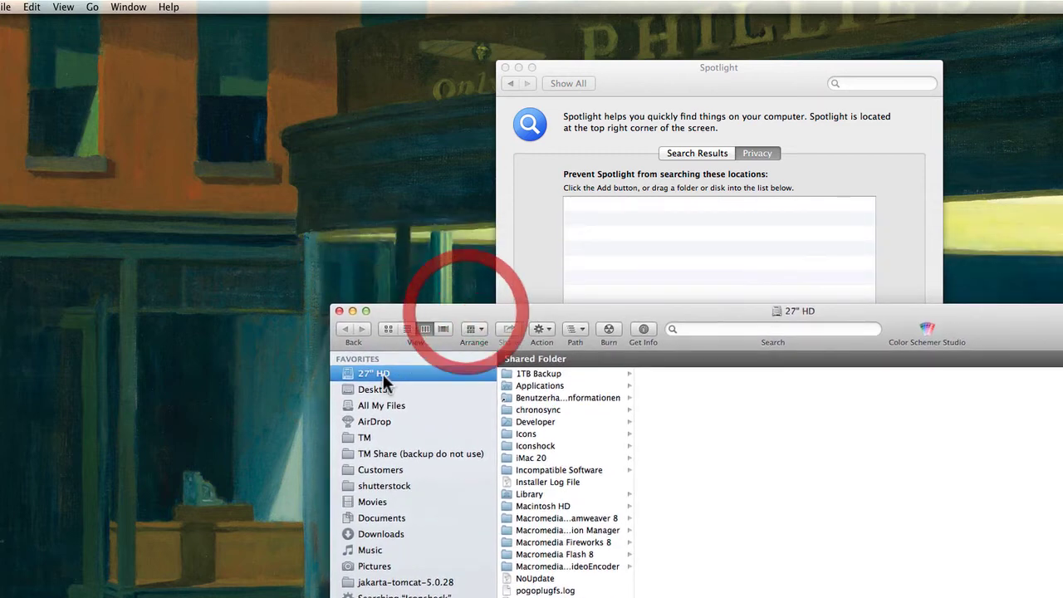
click(380, 373)
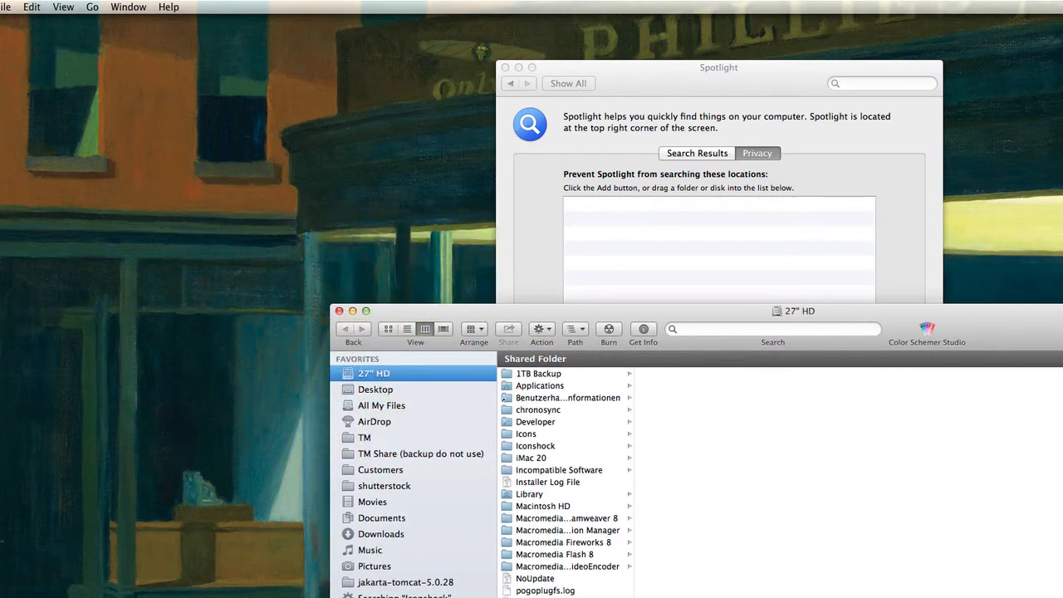
drag(776, 311, 680, 243)
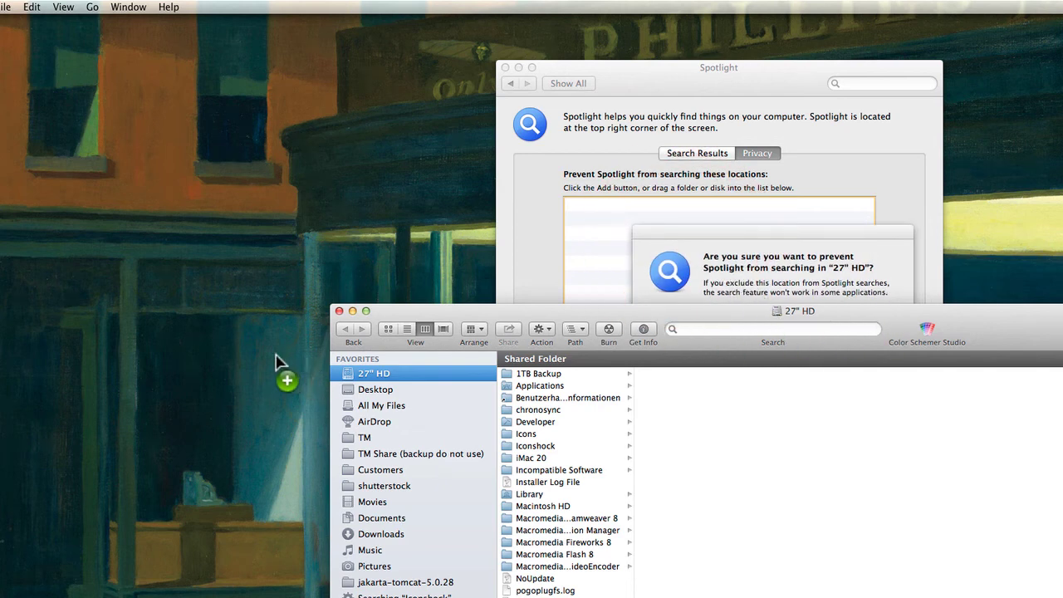
drag(277, 361, 341, 316)
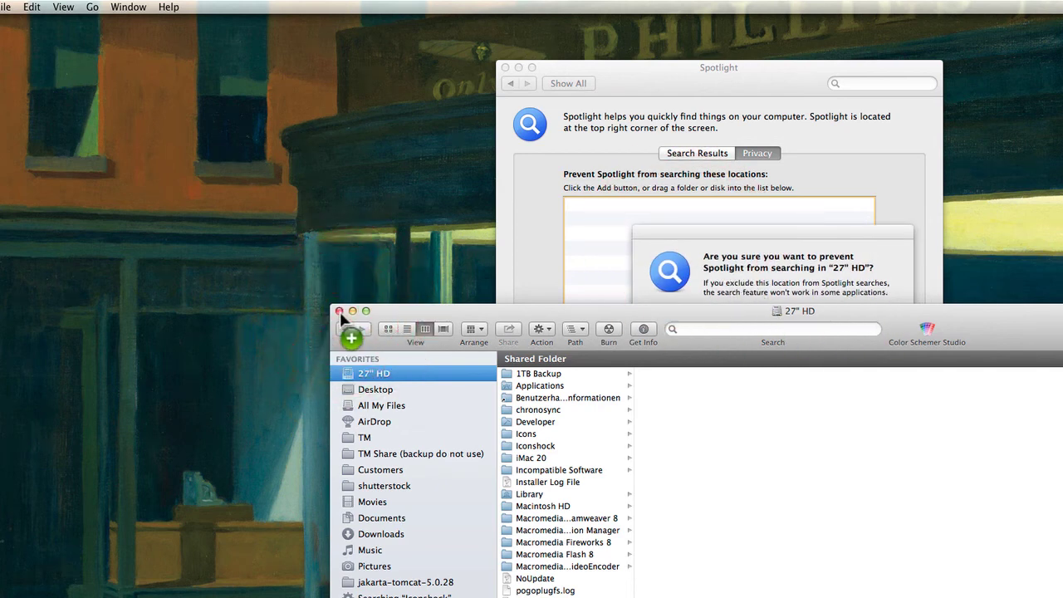
drag(745, 313, 743, 407)
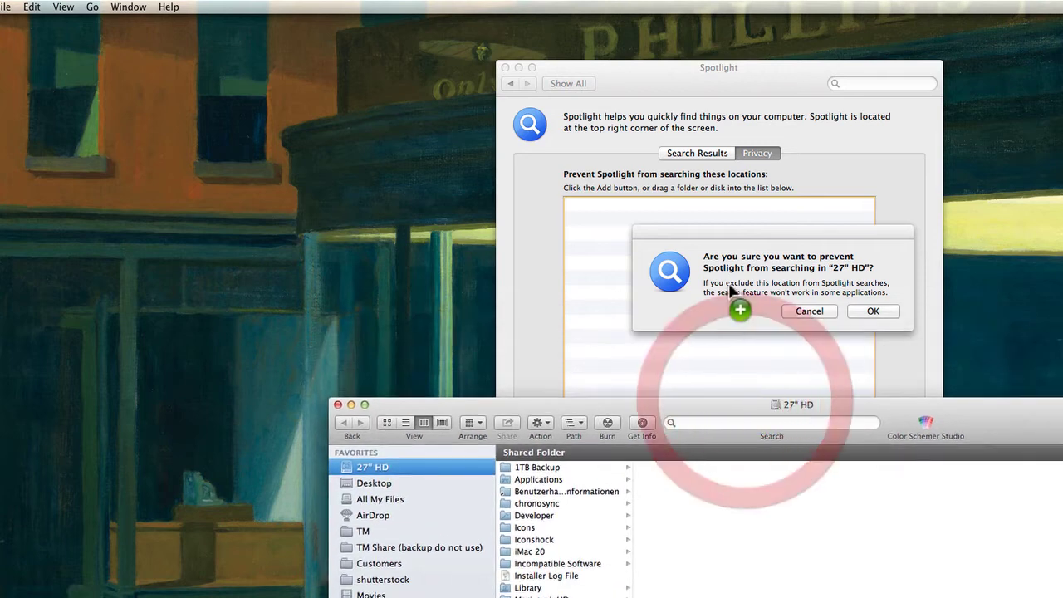
click(873, 311)
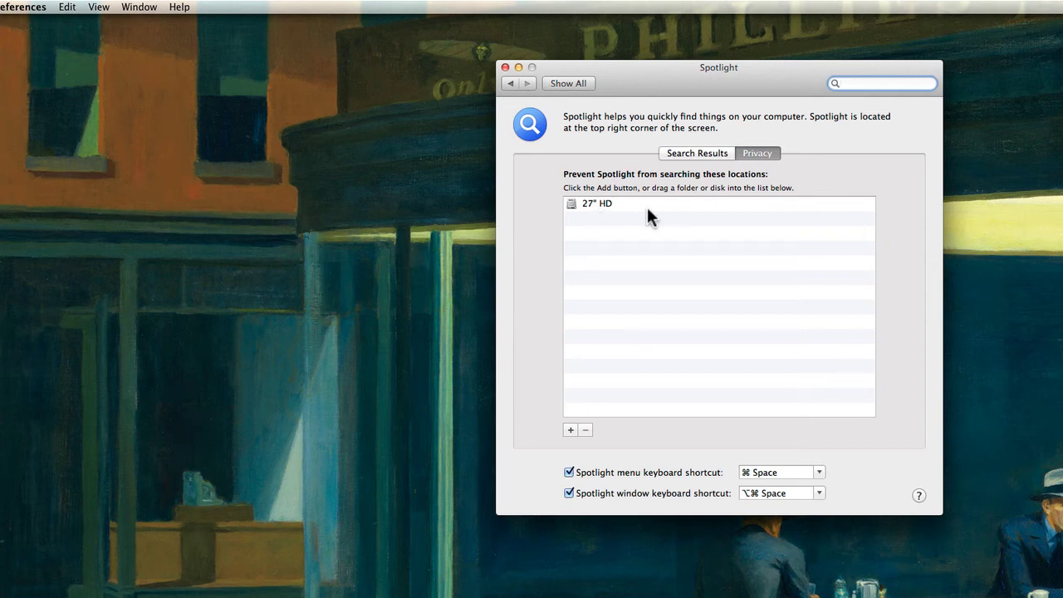
Select 27" HD in the Privacy list and delete it with the minus button
click(604, 203)
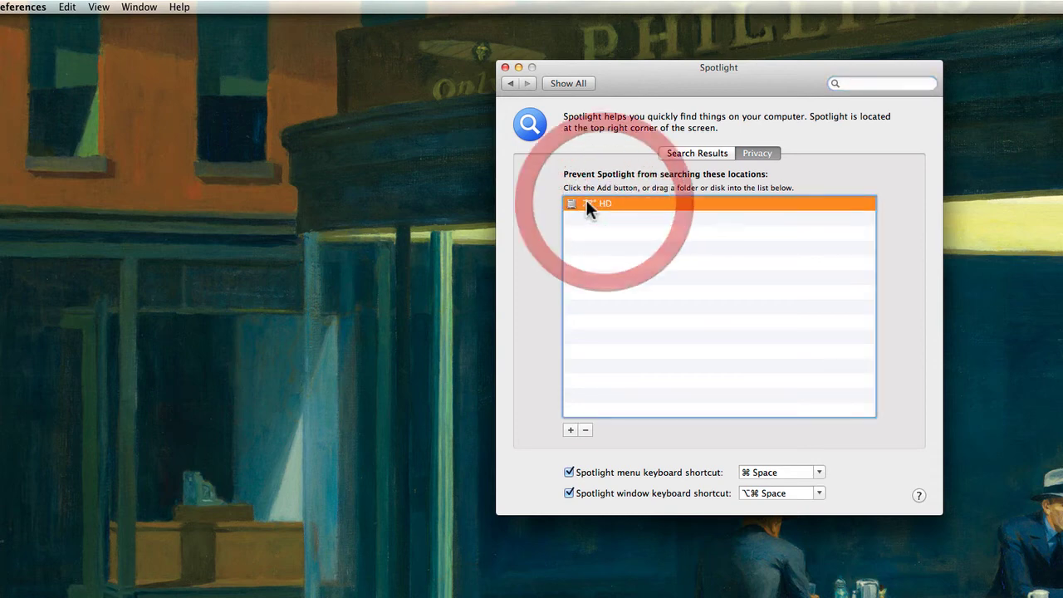
click(586, 429)
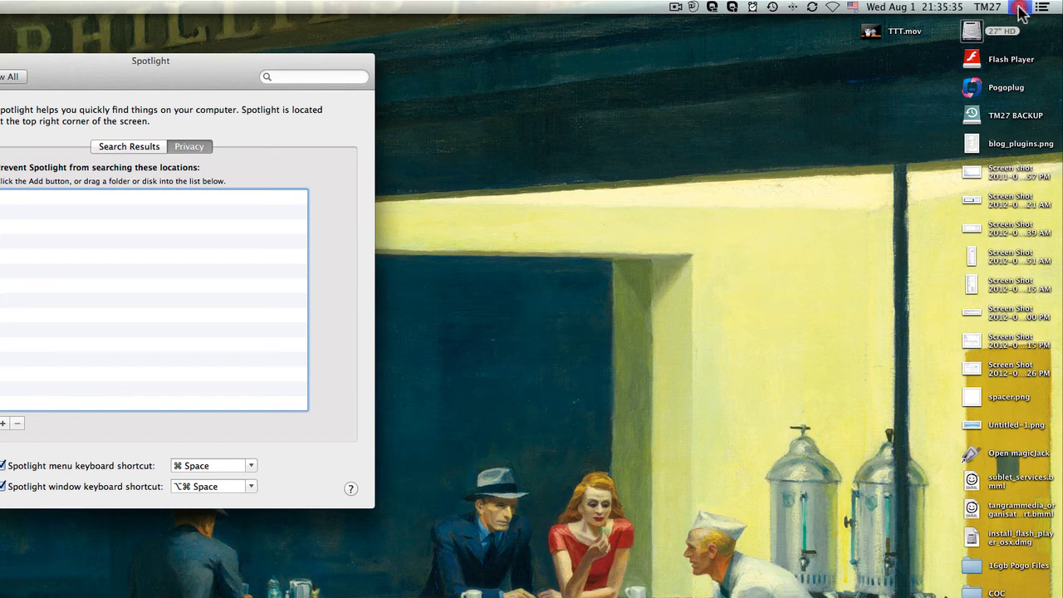
Check the menu-bar Spotlight status showing TM27 being re-indexed
click(1020, 7)
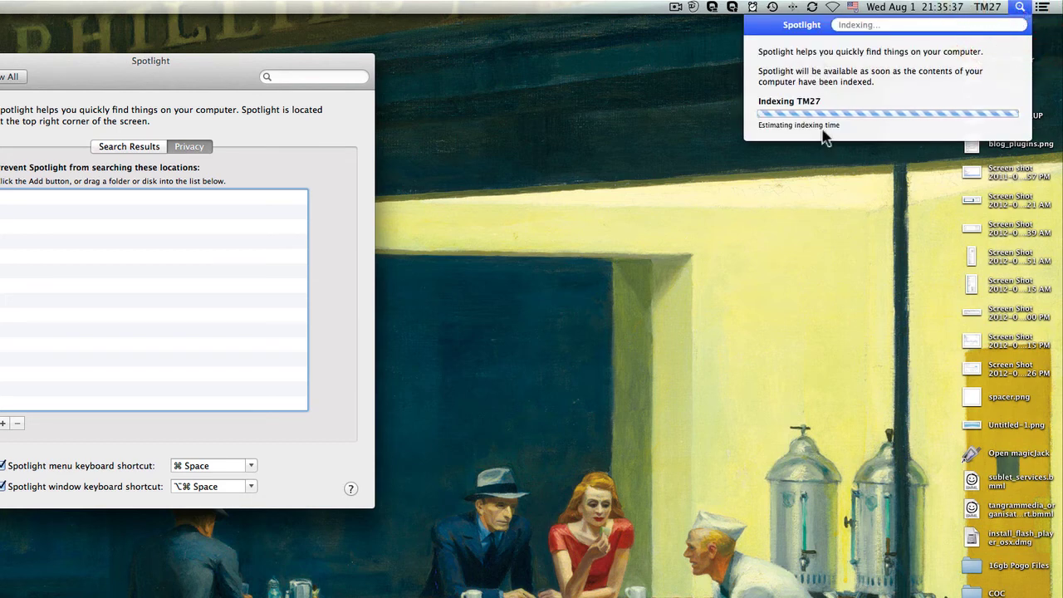